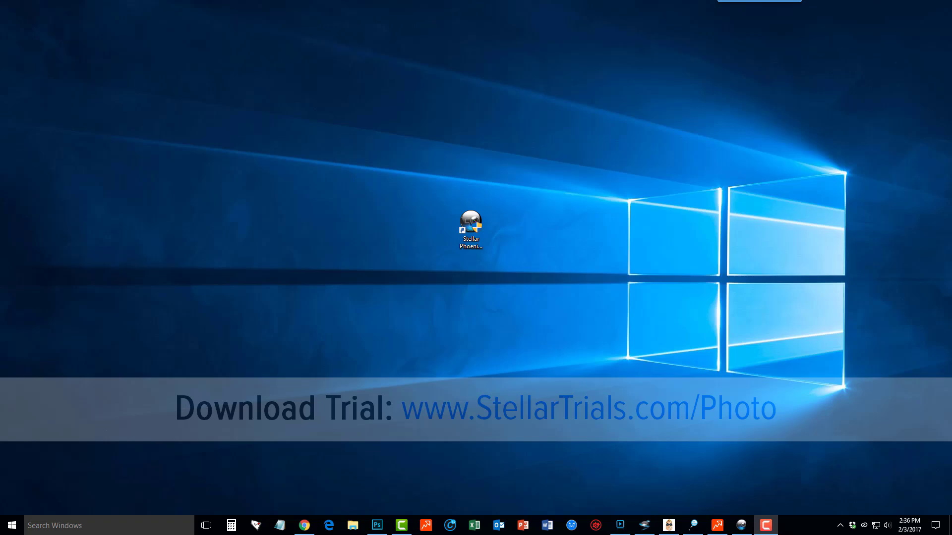
Step: Minimize the browser, launch Stellar Phoenix Photo Recovery from the desktop, and review its Preferences
{"action": "left_click", "coordinate": [304, 526]}
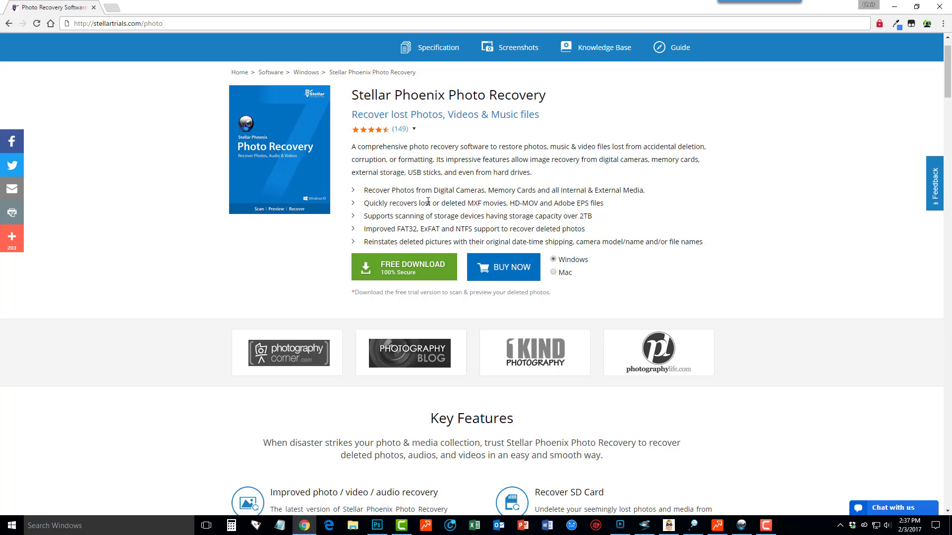
{"action": "left_click", "coordinate": [894, 6]}
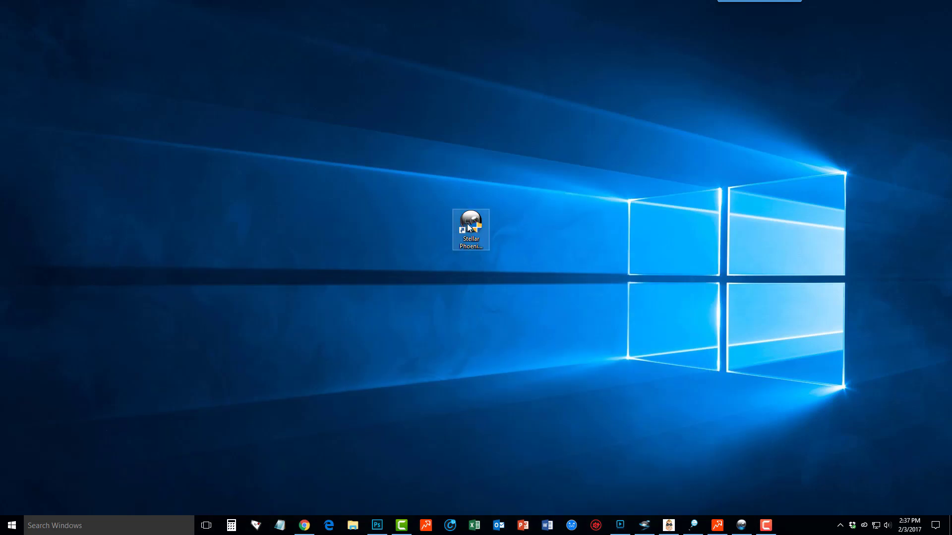
{"action": "double_click", "coordinate": [468, 228]}
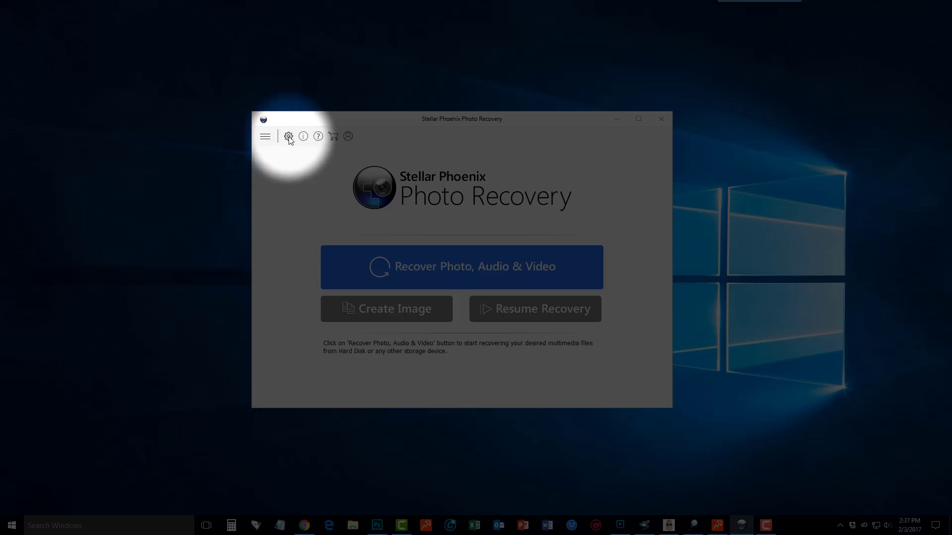
{"action": "left_click", "coordinate": [288, 137]}
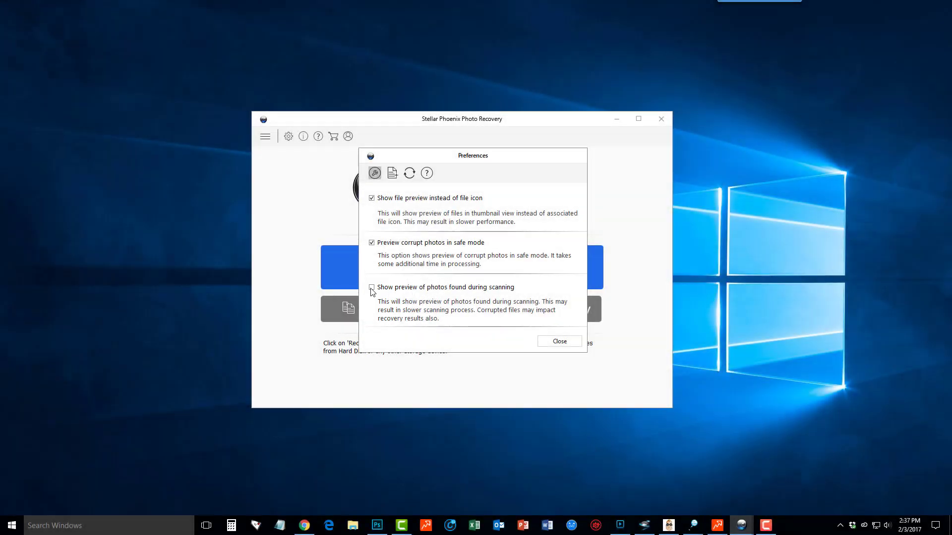
{"action": "left_click", "coordinate": [559, 343]}
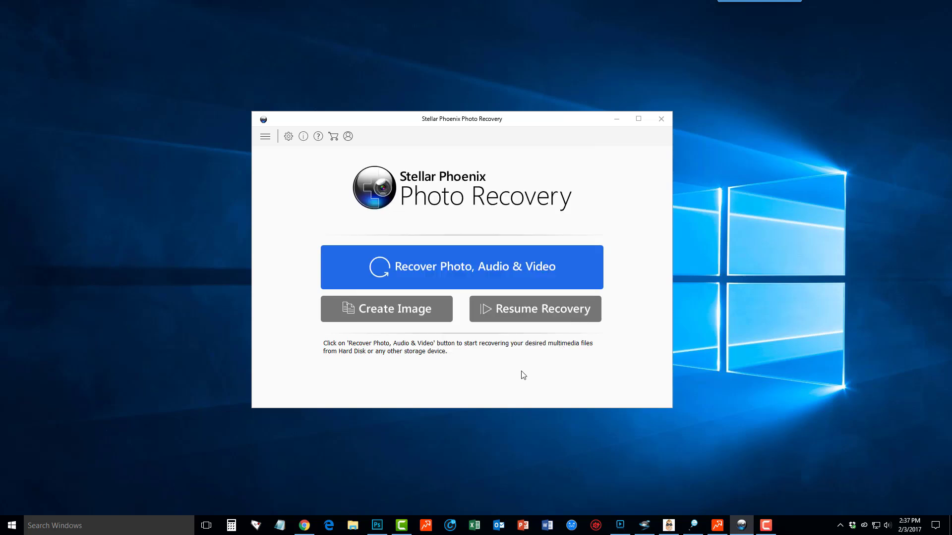
Step: Select the 476.9 GB (Untitled) physical disk for photo, audio and video recovery, checking Advanced Settings
{"action": "left_click", "coordinate": [461, 275]}
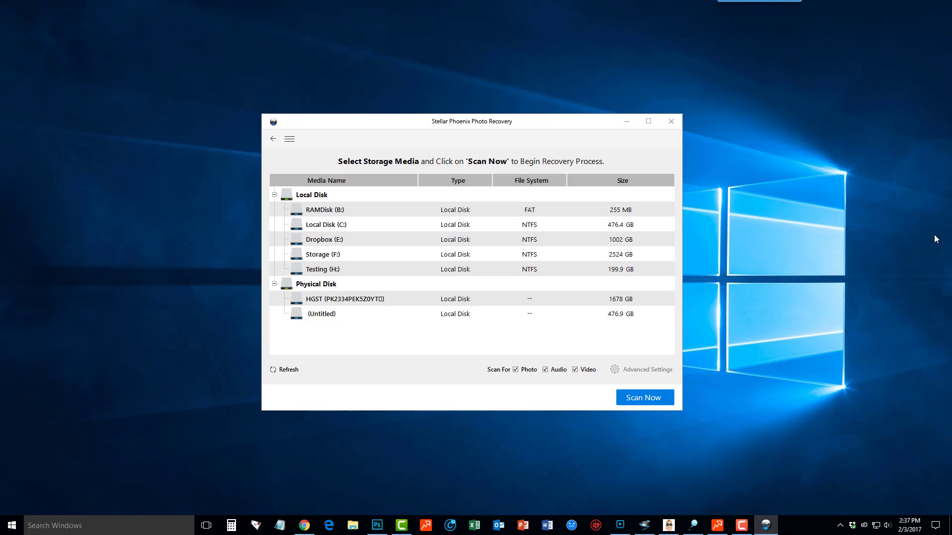
{"action": "left_click", "coordinate": [327, 316]}
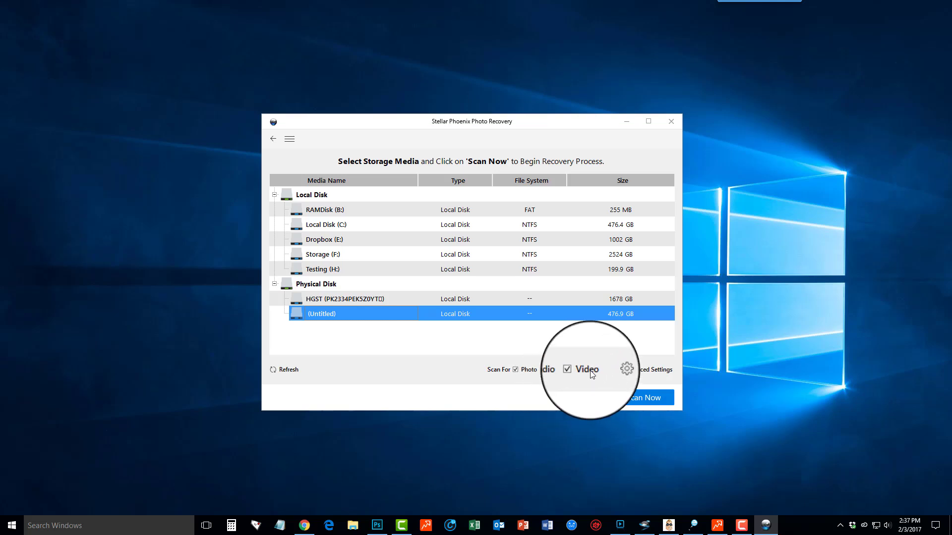
{"action": "left_click", "coordinate": [642, 371]}
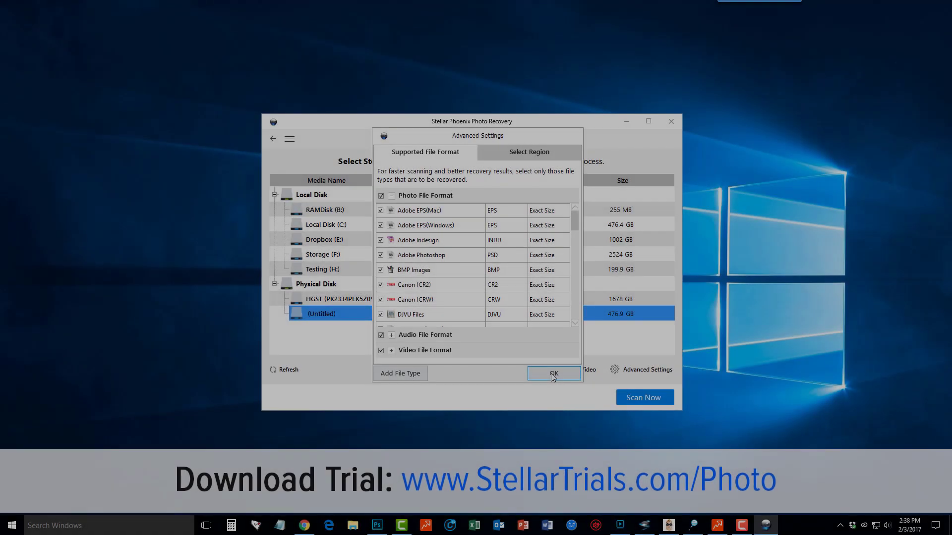
{"action": "left_click", "coordinate": [553, 373]}
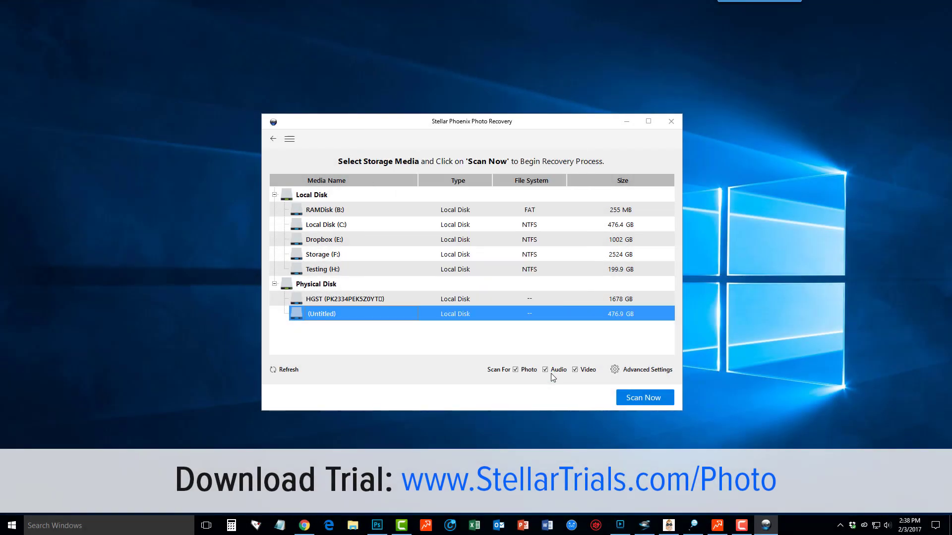
Step: Start the Scan Now on the (Untitled) disk and maximize the program window
{"action": "left_click", "coordinate": [644, 398]}
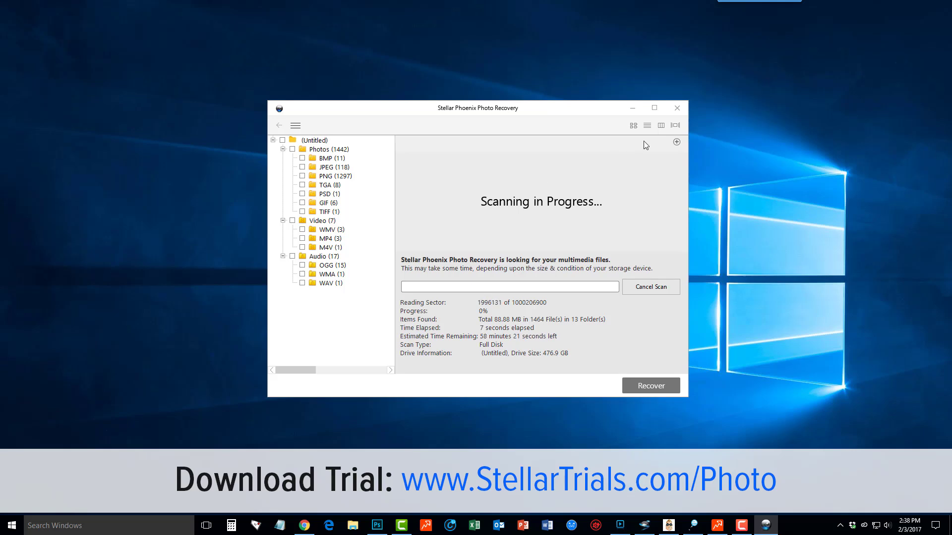
{"action": "left_click", "coordinate": [654, 109]}
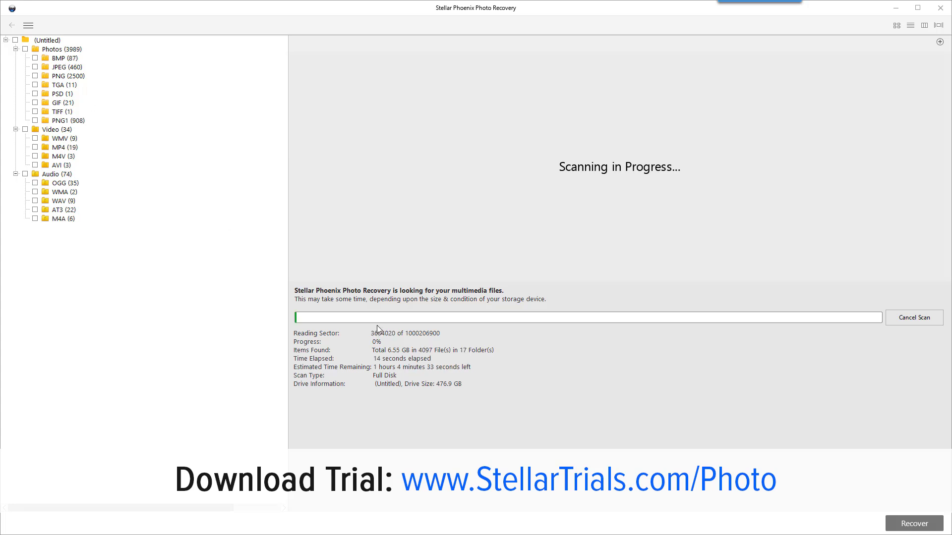
Step: Abort the running scan and dismiss the scan-aborted message
{"action": "left_click", "coordinate": [907, 318]}
{"action": "left_click", "coordinate": [527, 285]}
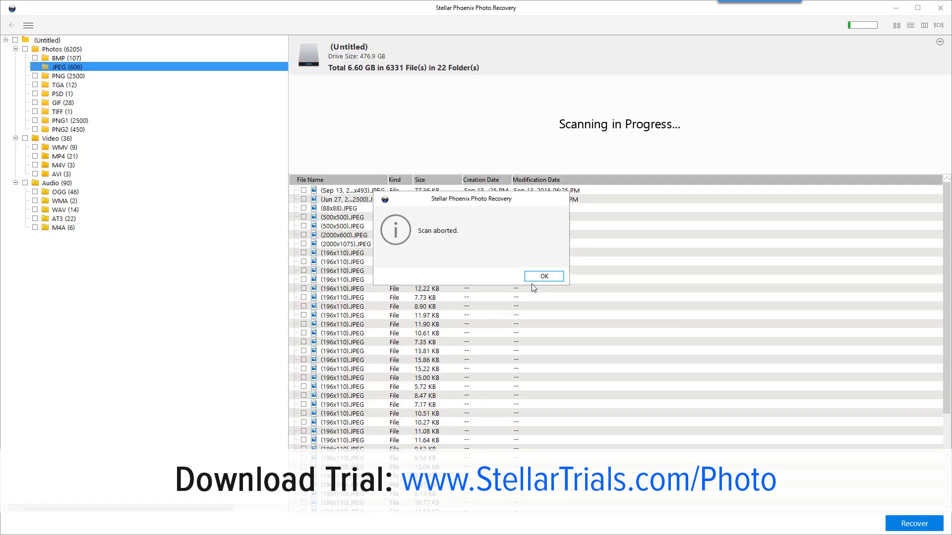
{"action": "left_click", "coordinate": [544, 276]}
Step: Widen the File Name and Creation Date columns while previewing JPEGs like 1505649.JPEG
{"action": "left_click", "coordinate": [347, 199]}
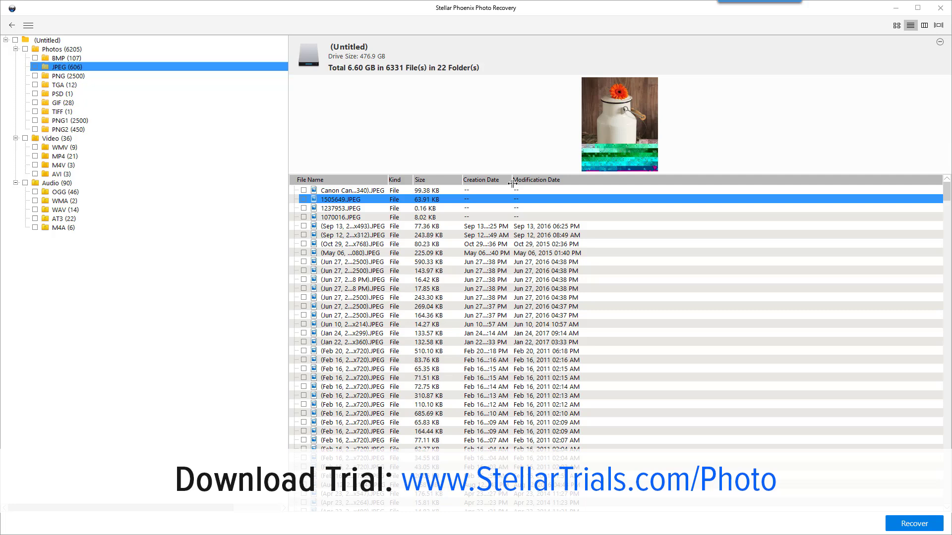
{"action": "left_click_drag", "start_coordinate": [511, 179], "coordinate": [590, 184]}
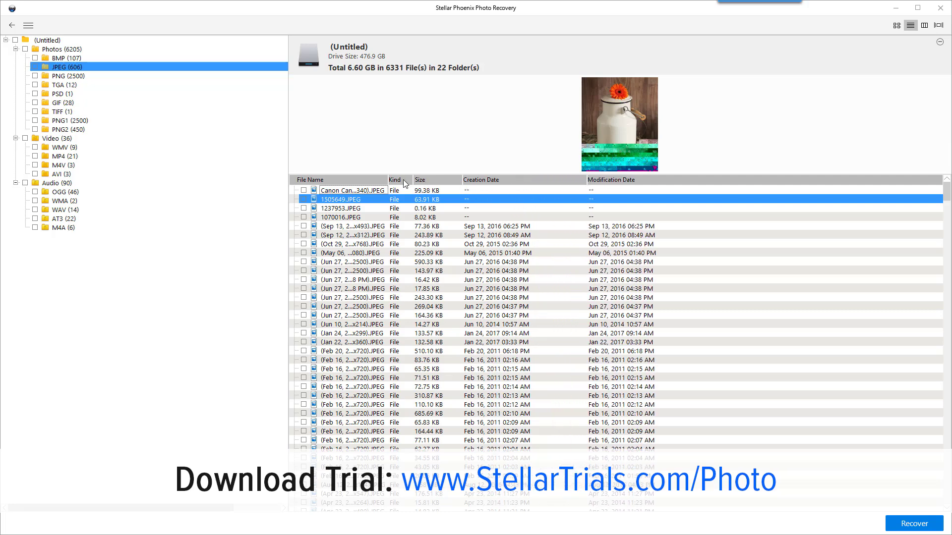
{"action": "left_click_drag", "start_coordinate": [391, 181], "coordinate": [486, 183]}
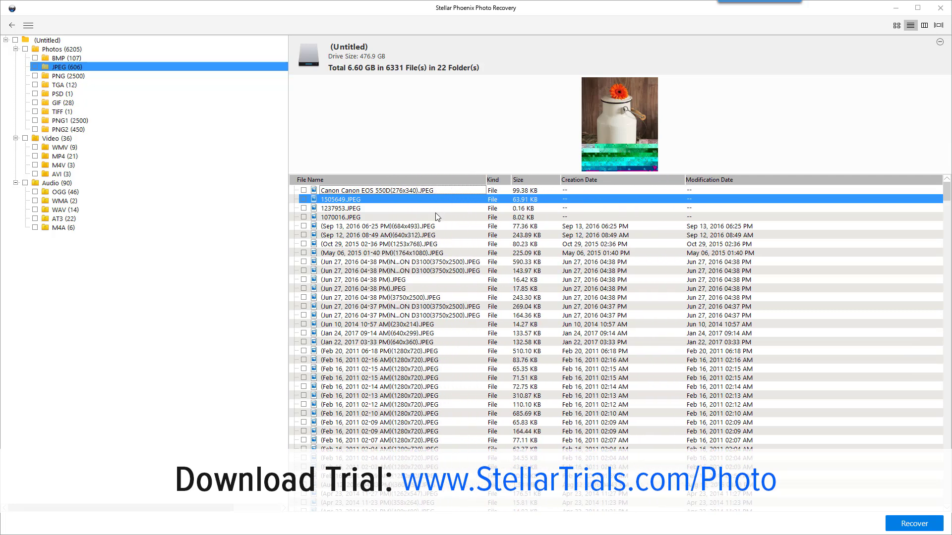
{"action": "left_click", "coordinate": [416, 234]}
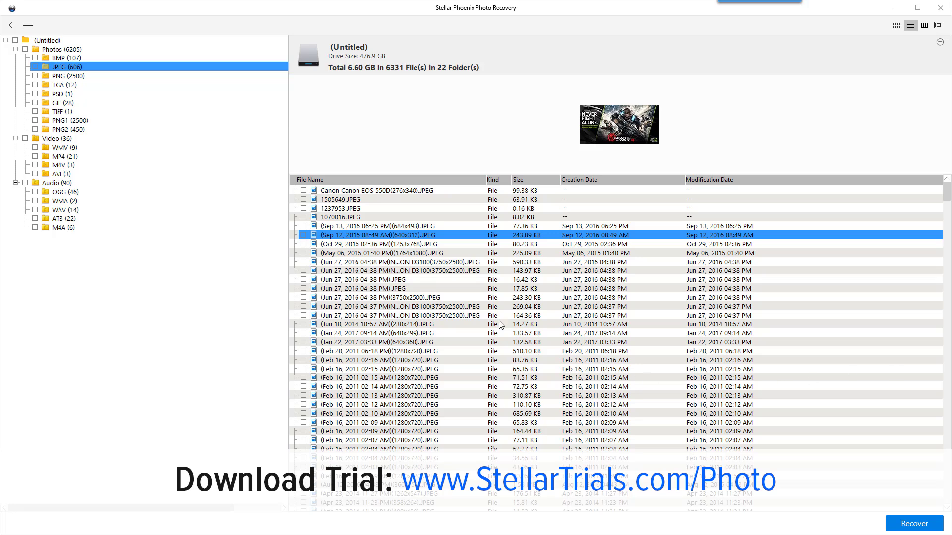
Step: Preview several JPEGs dated May 2015, June 2016 and Jan 2017
{"action": "left_click", "coordinate": [388, 255]}
{"action": "left_click", "coordinate": [374, 273]}
{"action": "left_click", "coordinate": [373, 298]}
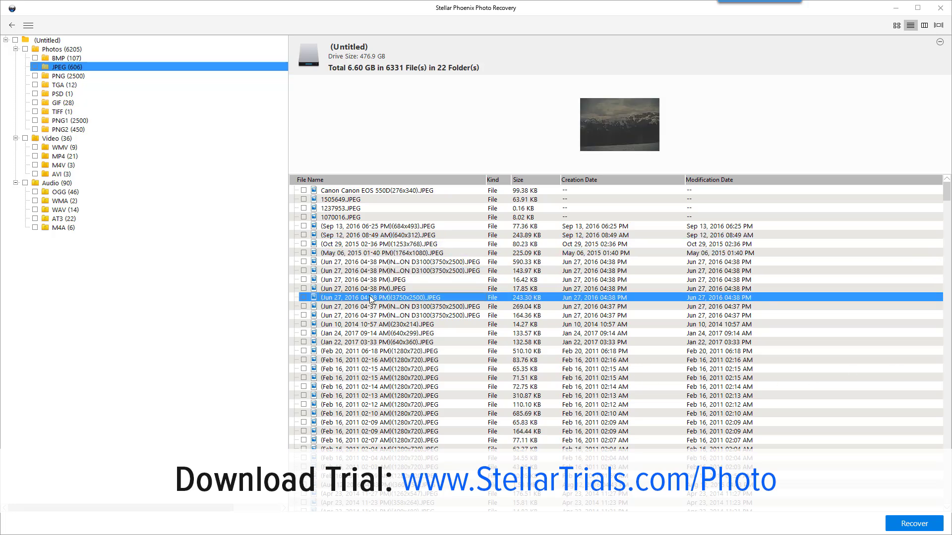
{"action": "left_click", "coordinate": [370, 307]}
{"action": "left_click", "coordinate": [361, 334]}
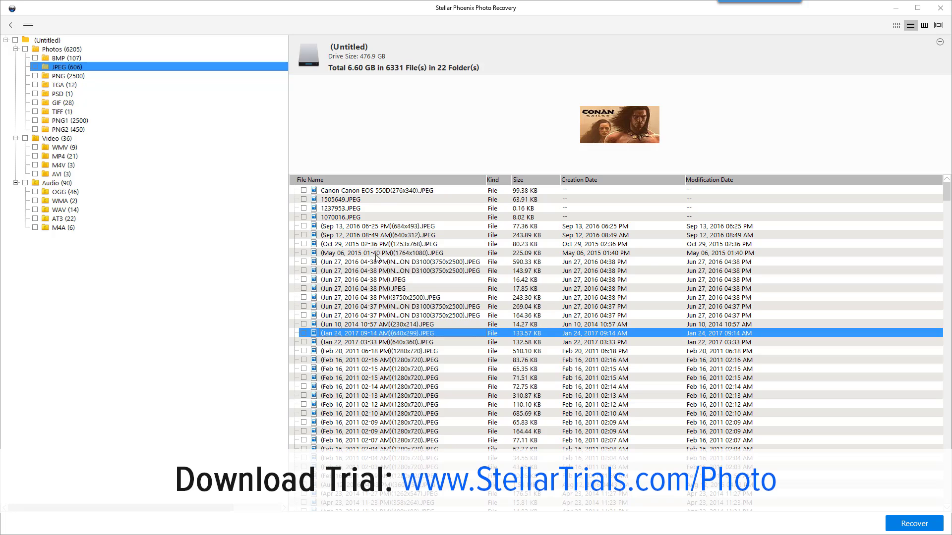
Step: Preview the Apr 22, 2006 JPEG further down, then tick the JPEG (606) folder
{"action": "scroll", "coordinate": [602, 309], "scroll_direction": "down", "scroll_amount": 2}
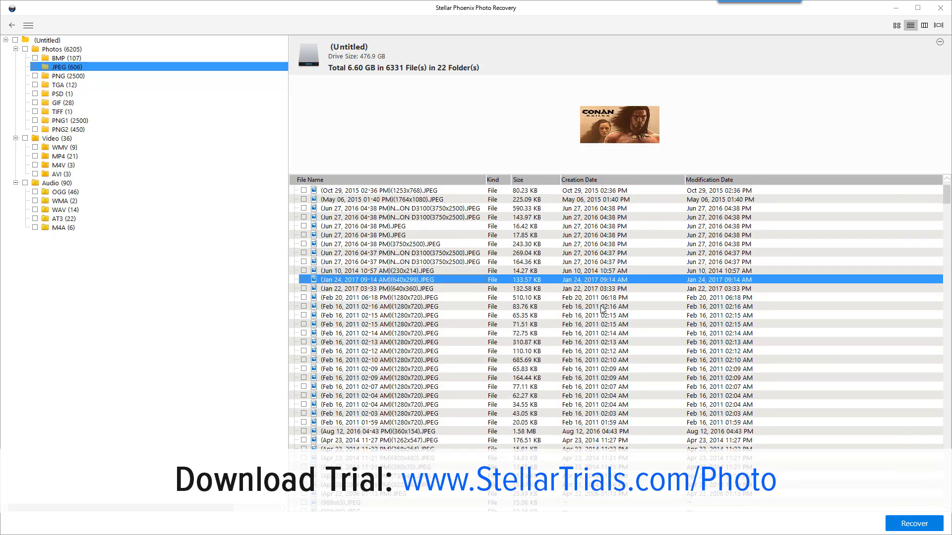
{"action": "scroll", "coordinate": [599, 285], "scroll_direction": "down", "scroll_amount": 1}
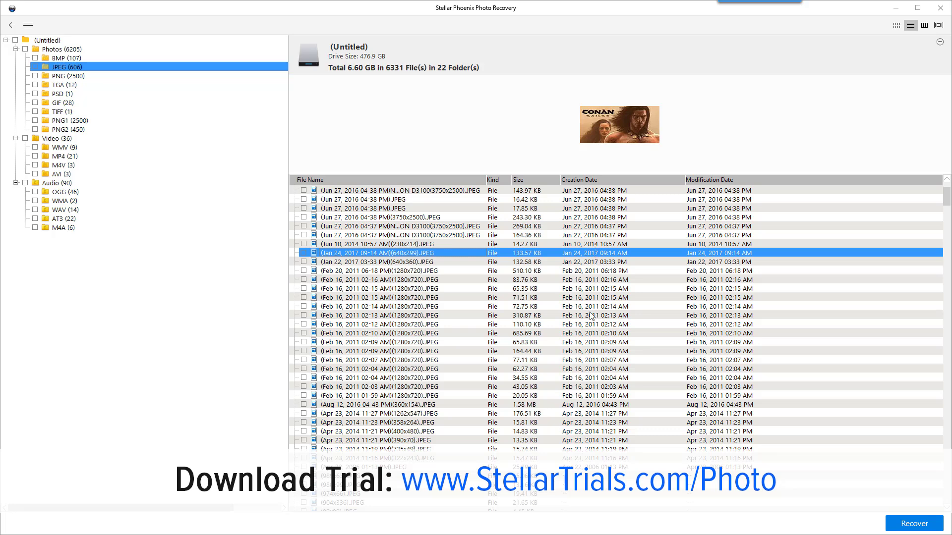
{"action": "left_click", "coordinate": [583, 468]}
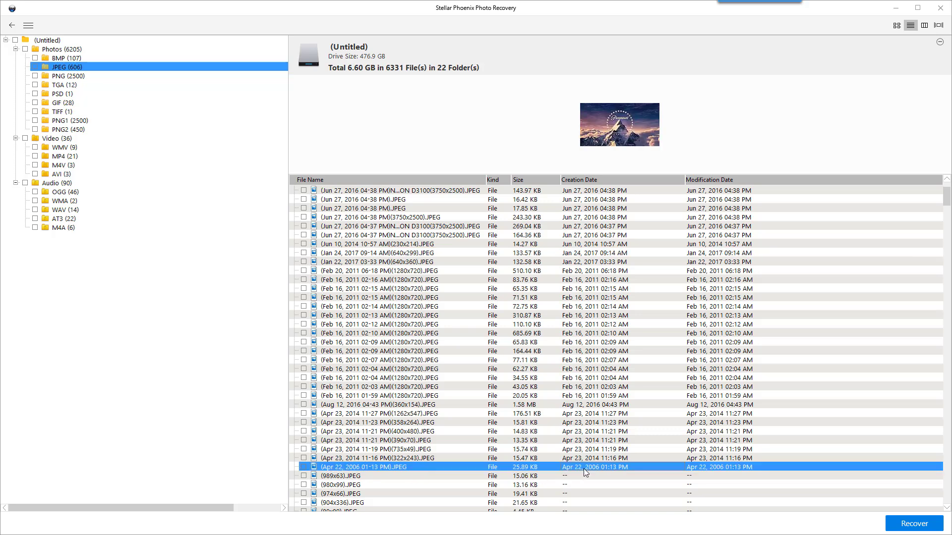
{"action": "left_click", "coordinate": [35, 67]}
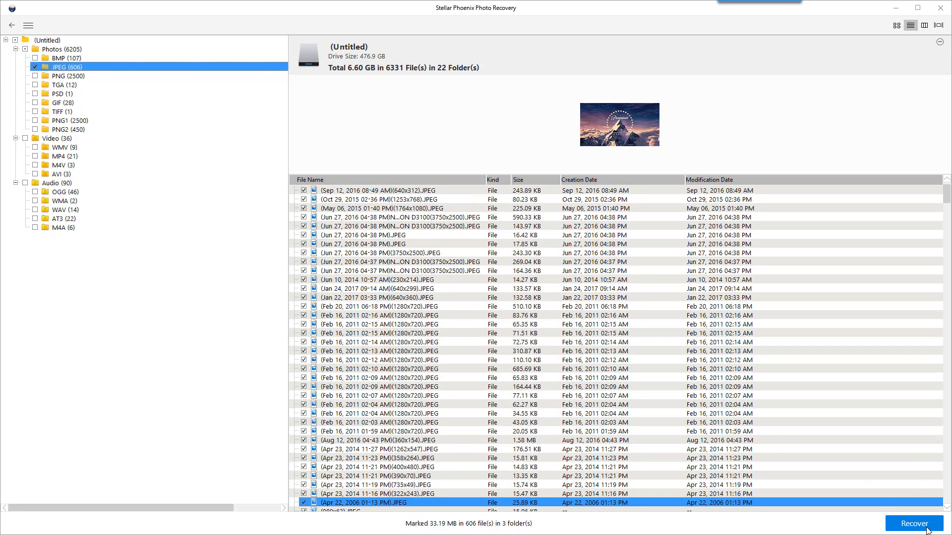
{"action": "left_click", "coordinate": [60, 158]}
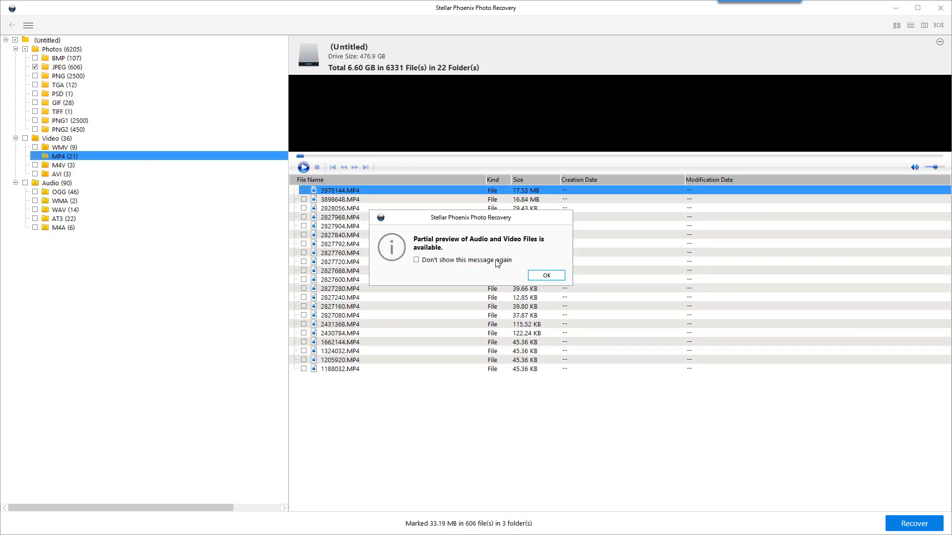
{"action": "left_click", "coordinate": [550, 276]}
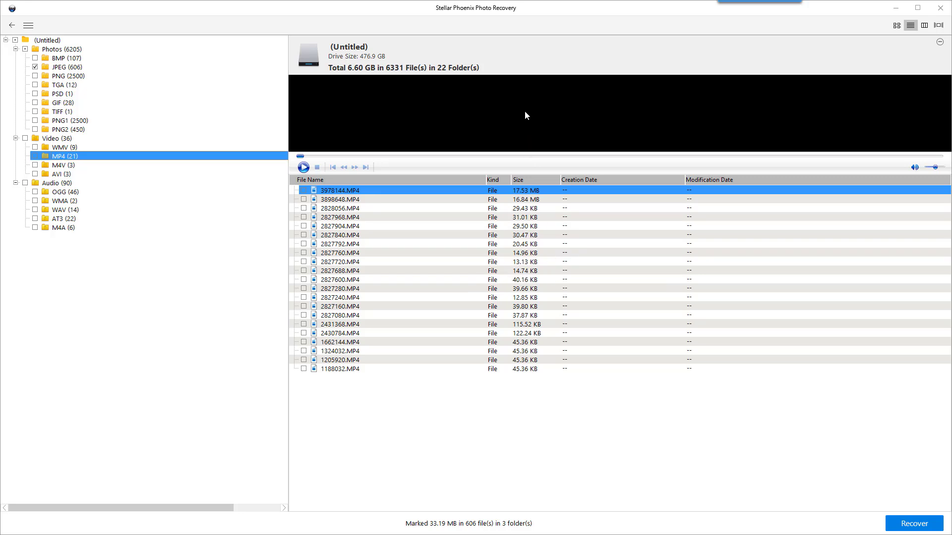
{"action": "left_click", "coordinate": [340, 201]}
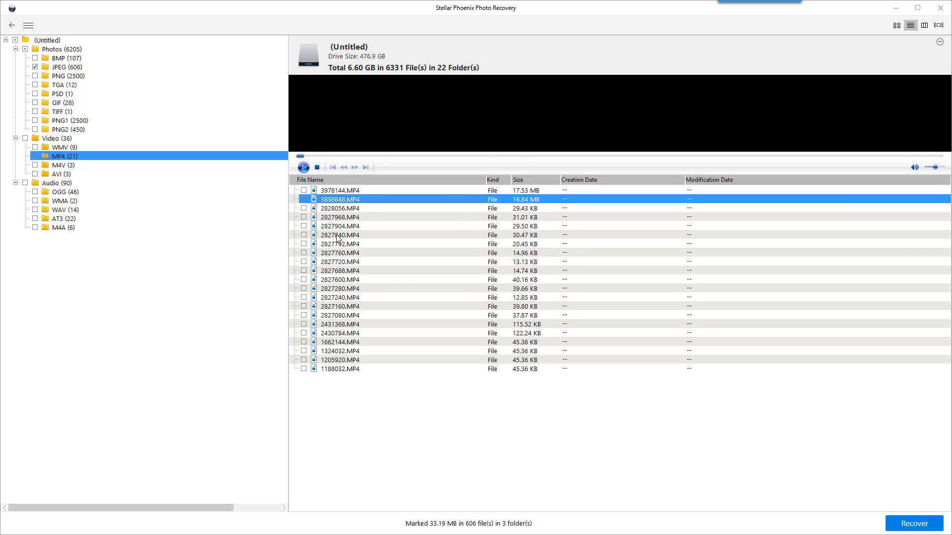
{"action": "left_click", "coordinate": [361, 324]}
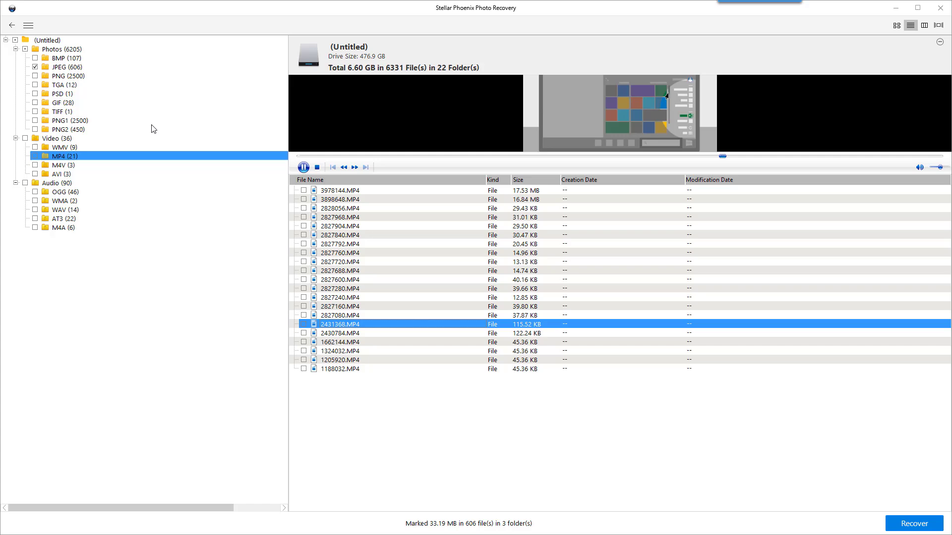
Step: Preview the Canon EOS 550D JPEG, recover the 606 marked files, and choose Register
{"action": "left_click", "coordinate": [65, 68]}
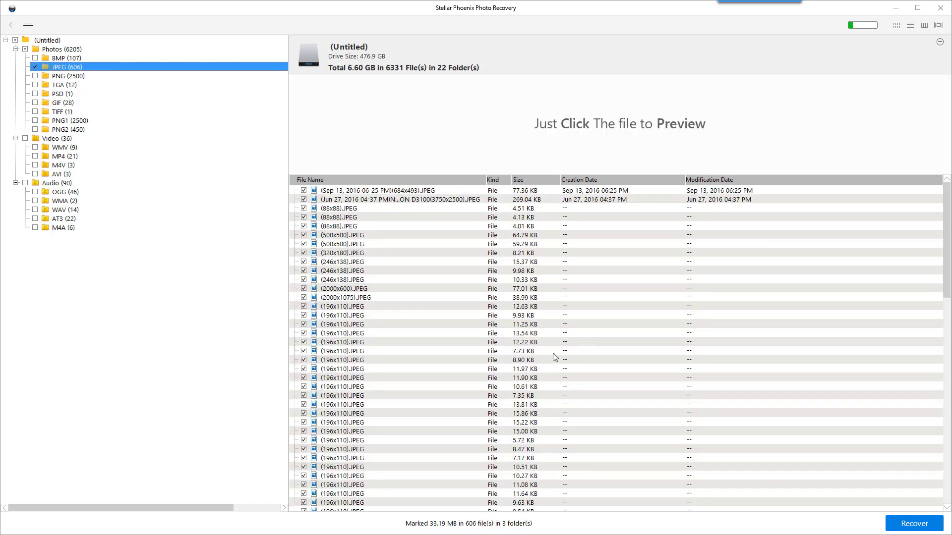
{"action": "left_click", "coordinate": [306, 189]}
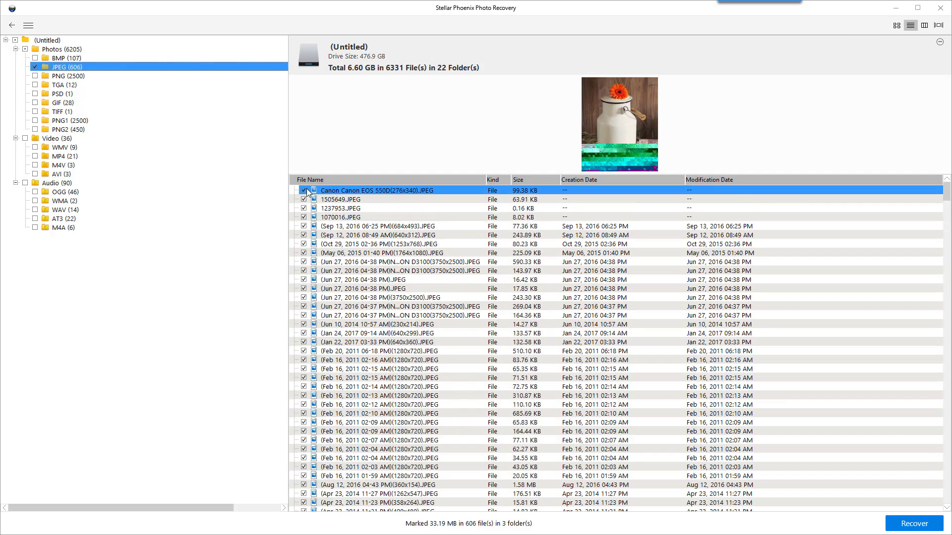
{"action": "left_click", "coordinate": [903, 527]}
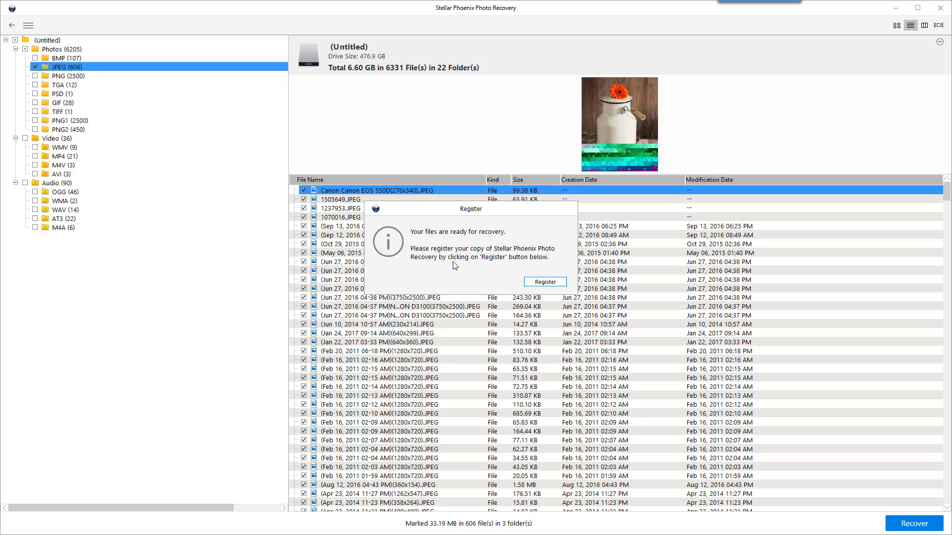
{"action": "left_click", "coordinate": [539, 285]}
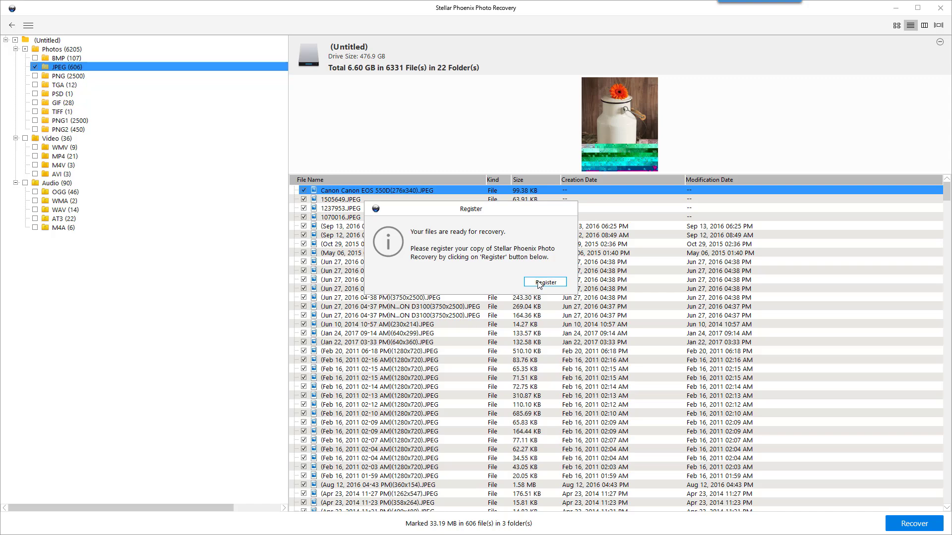